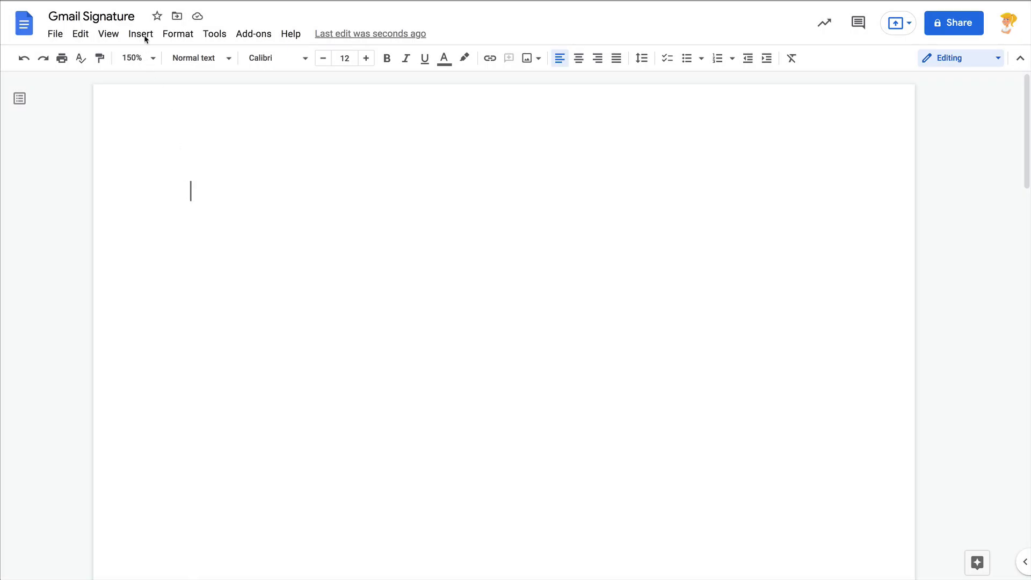
Insert a 2 x 1 table and drag its middle border left to narrow the first column.
left_click(140, 37)
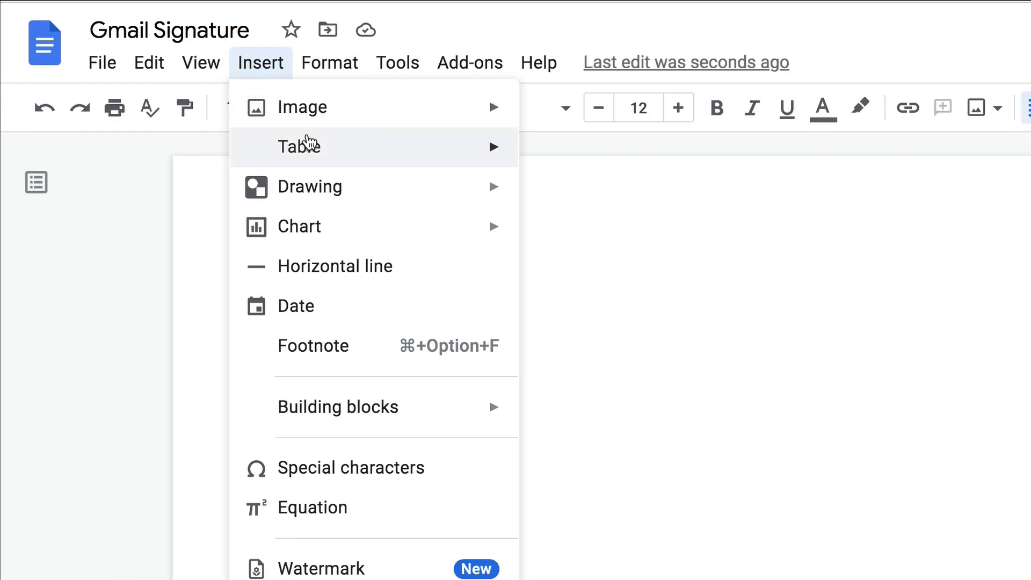
mouse_move(169, 79)
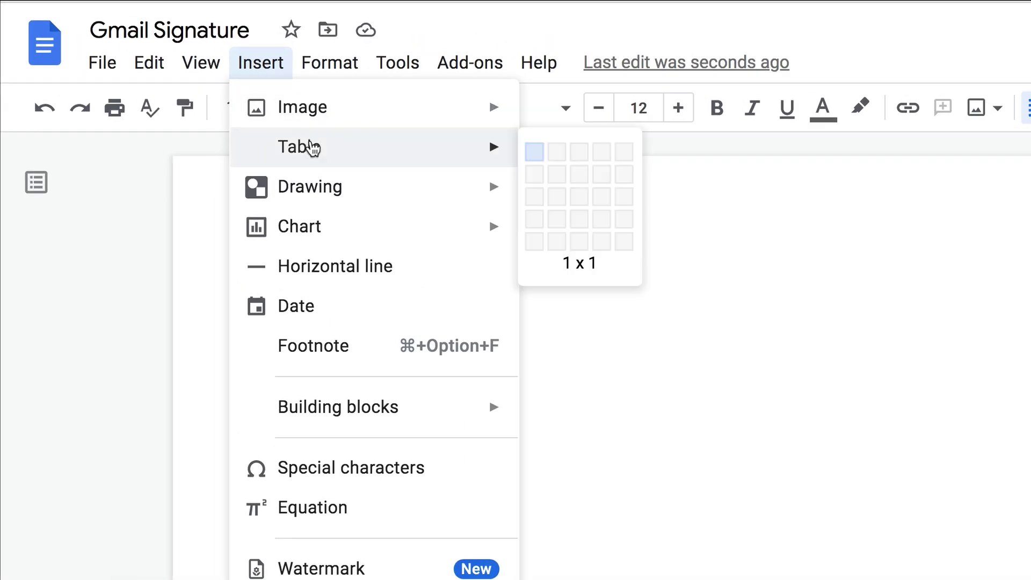
left_click(555, 157)
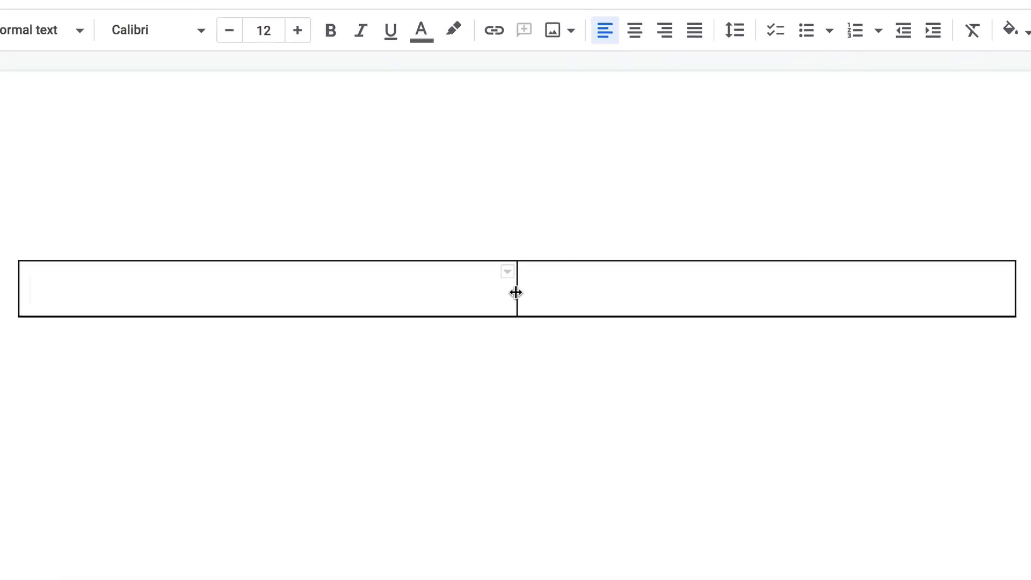
left_click_drag(514, 292, 199, 287)
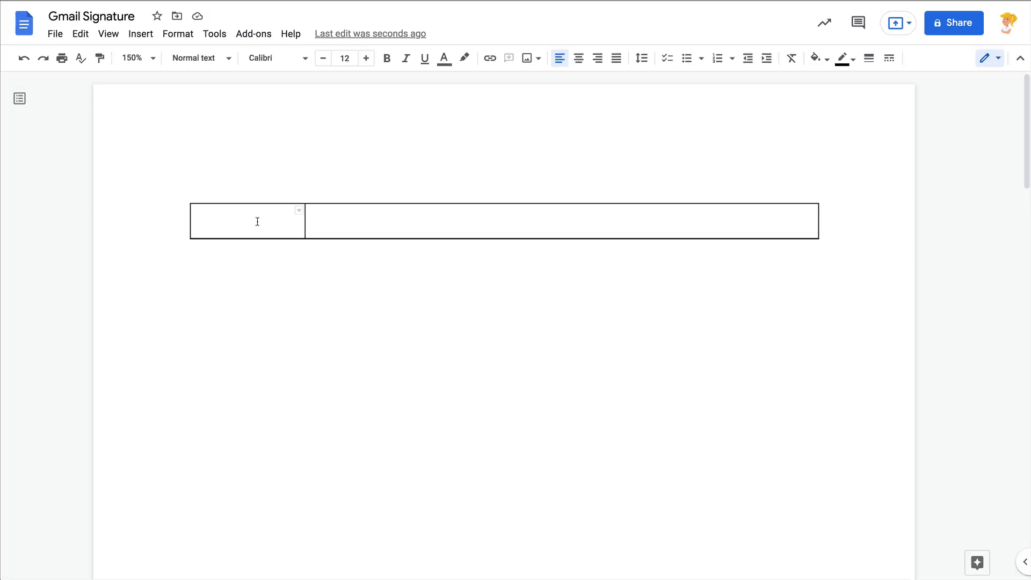
Insert the cartoon avatar from Drive into the left cell and paste the contact details and links into the right cell.
left_click(140, 33)
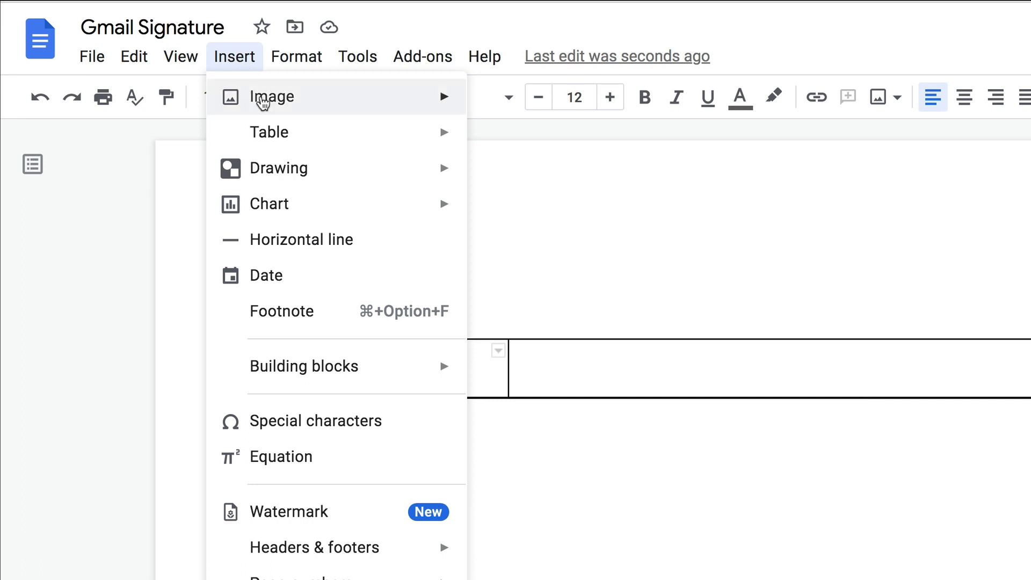
mouse_move(263, 102)
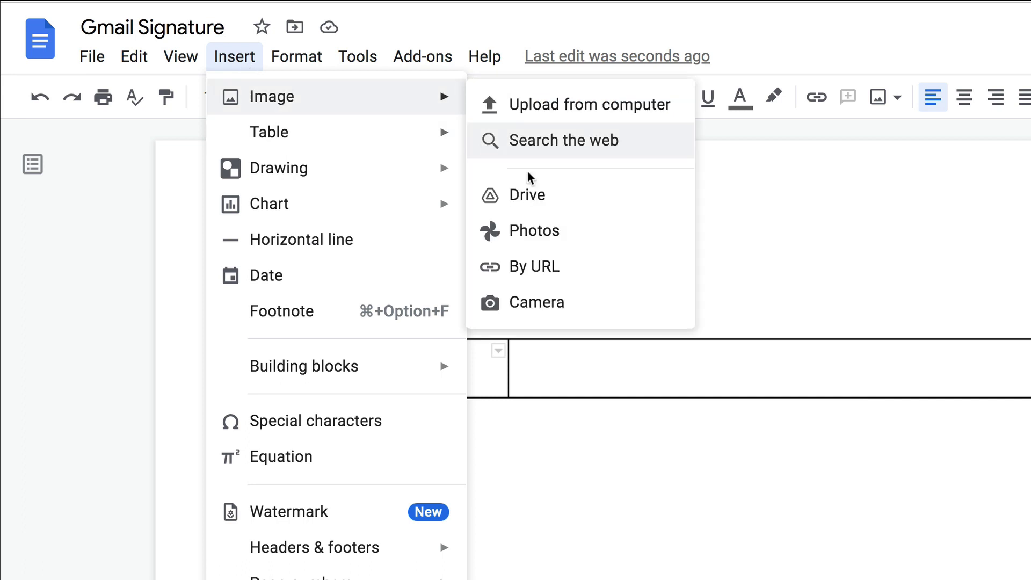
left_click(542, 196)
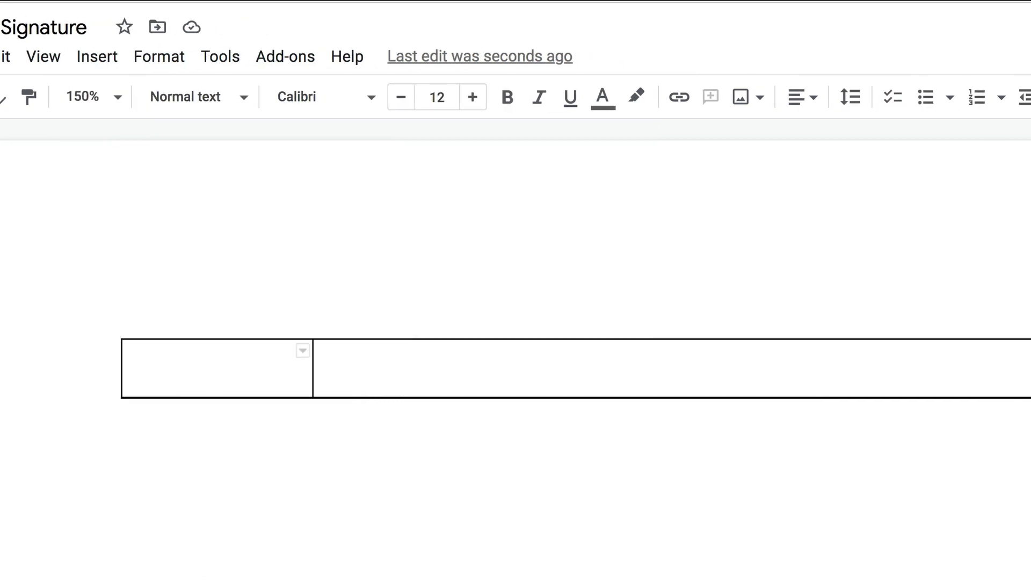
left_click(822, 281)
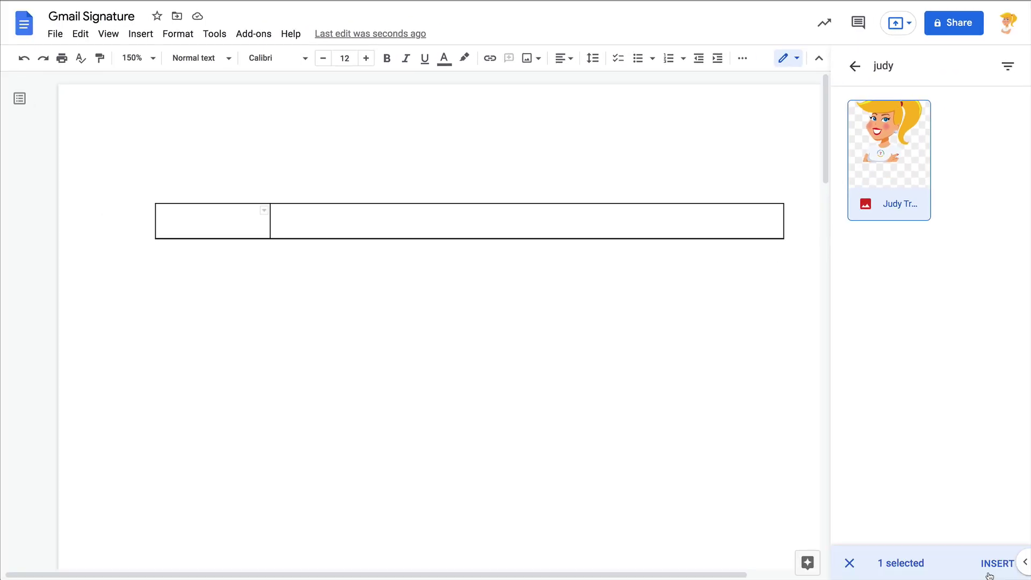
left_click(991, 564)
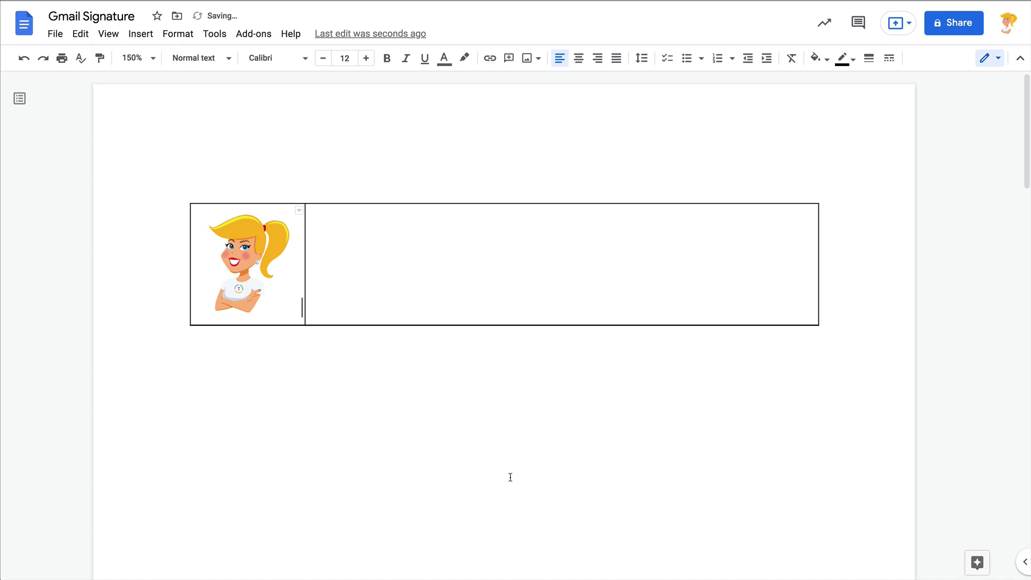
left_click(339, 222)
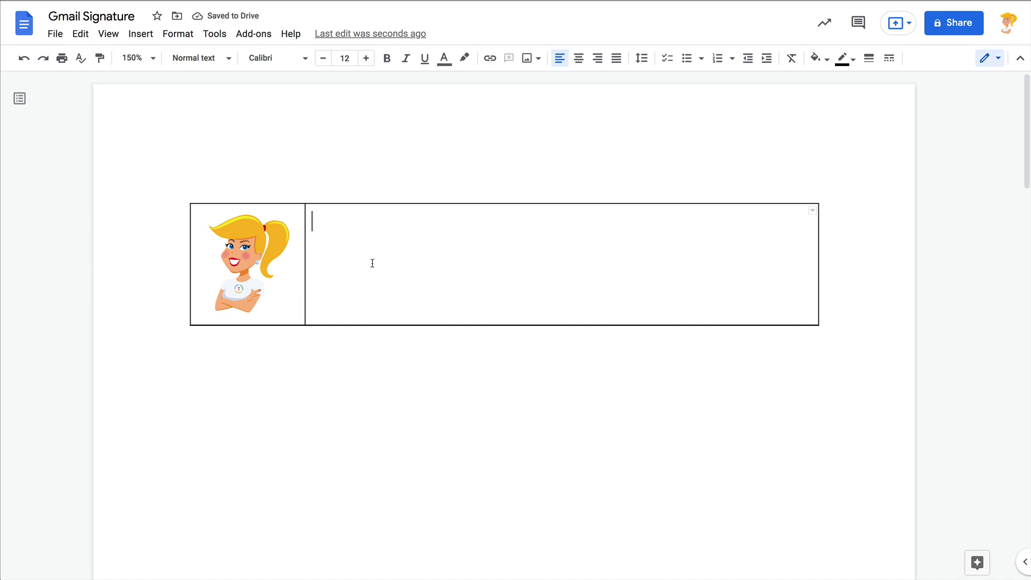
key("ctrl+v")
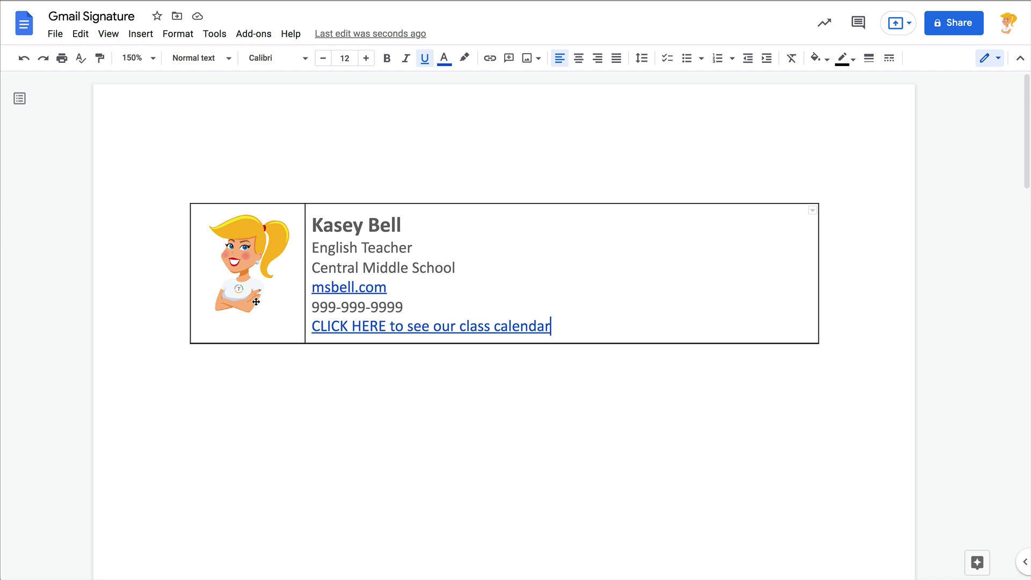
Set the table's top border width to 0pt.
left_click(253, 291)
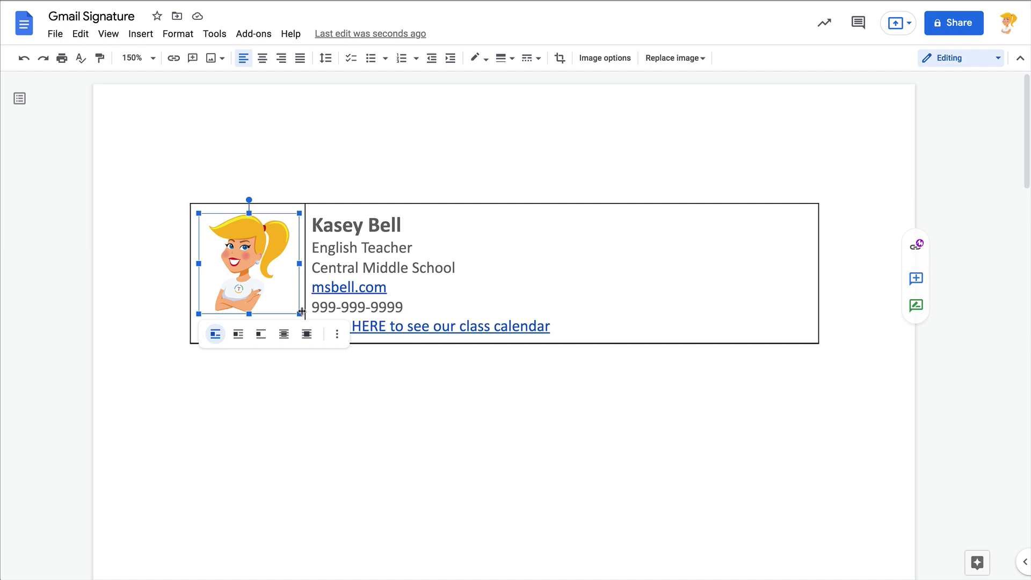
left_click(473, 268)
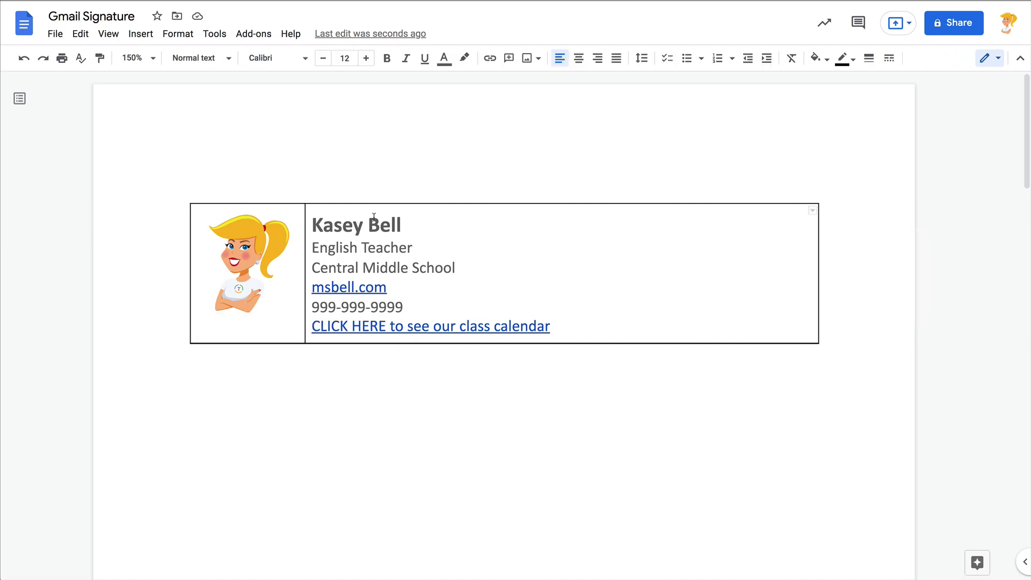
left_click(418, 204)
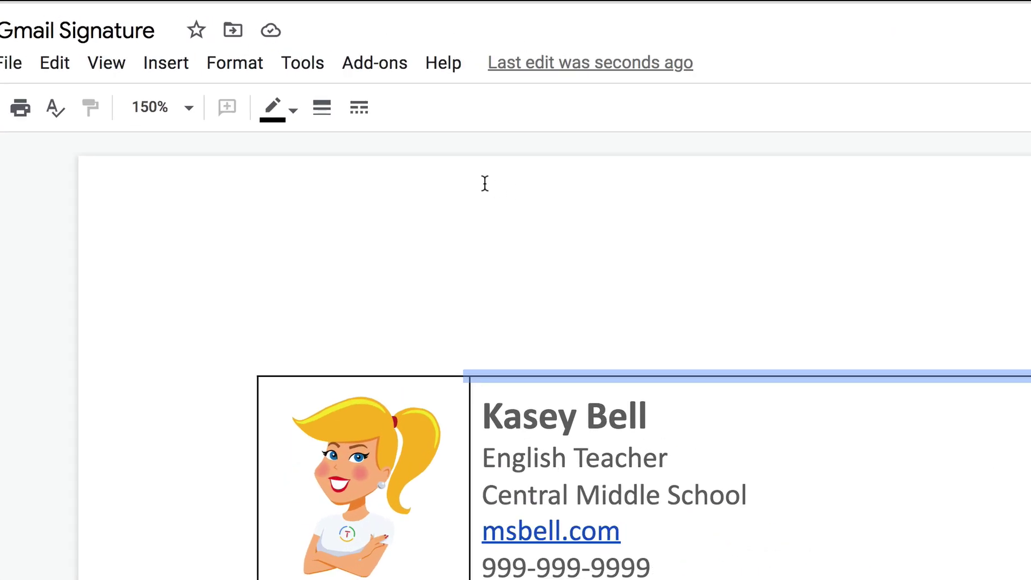
left_click(325, 110)
left_click(361, 155)
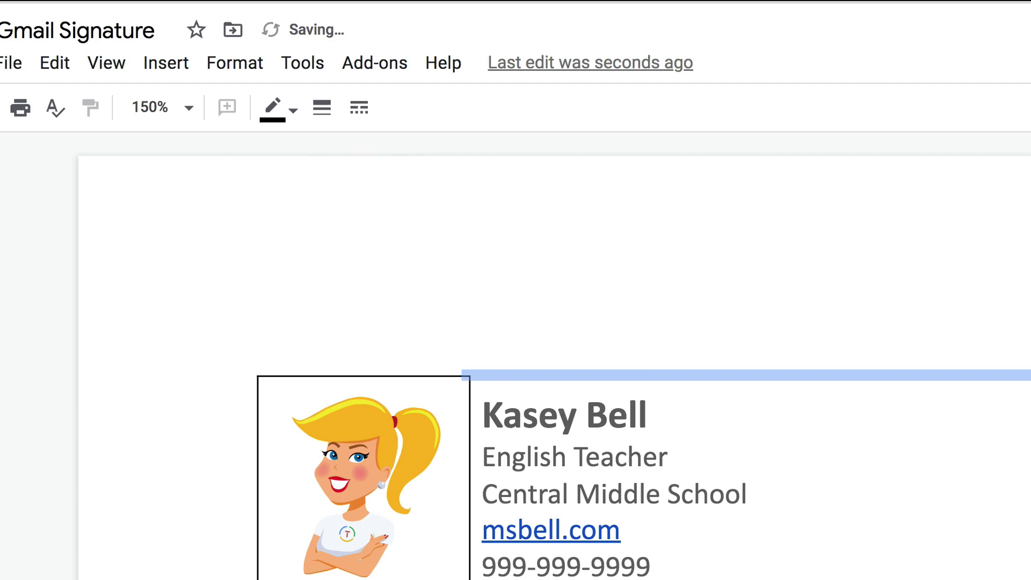
left_click(1030, 443)
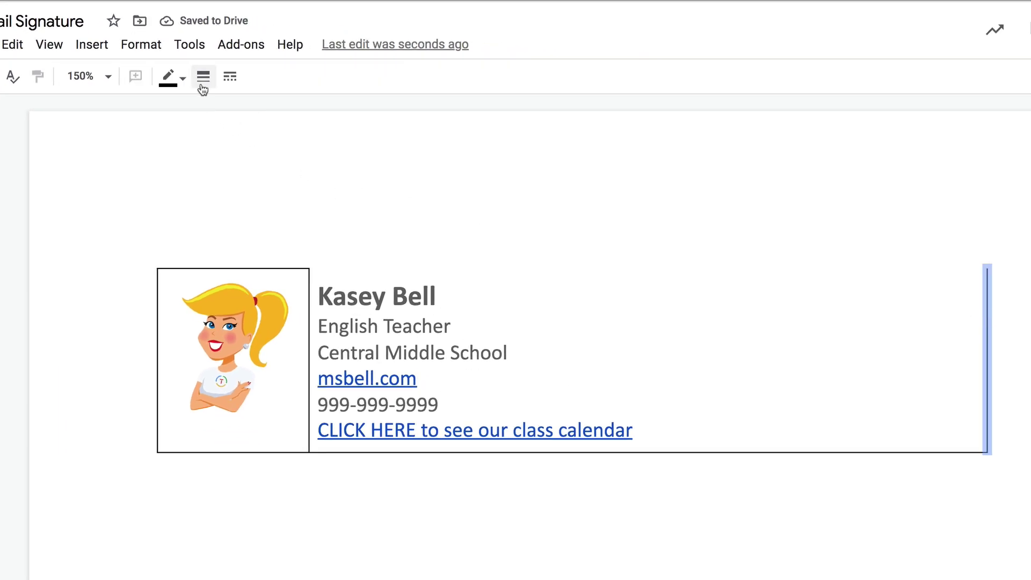
Set the right border, bottom border and the line between the cells to 0pt.
left_click(204, 86)
left_click(220, 109)
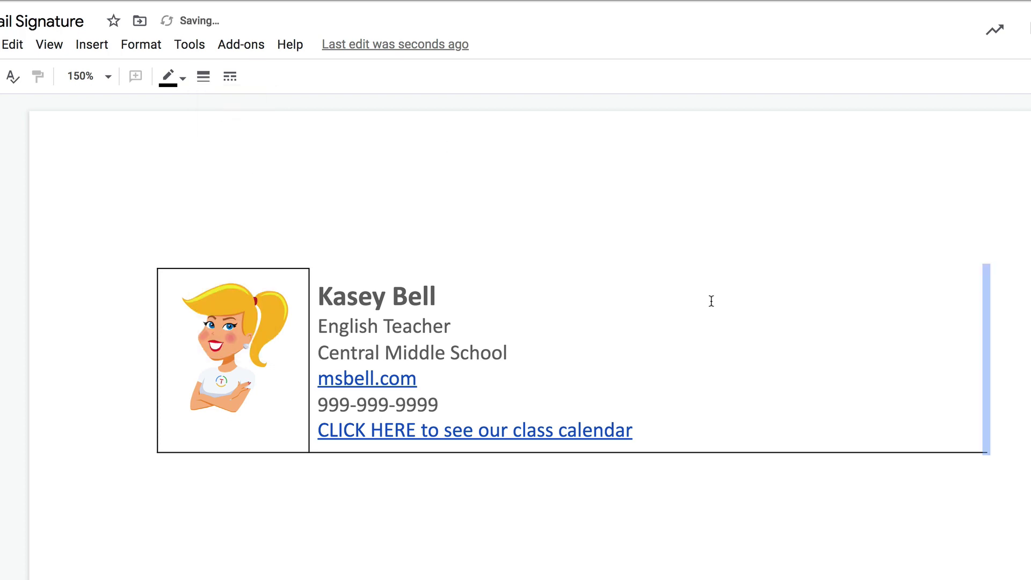
left_click(632, 452)
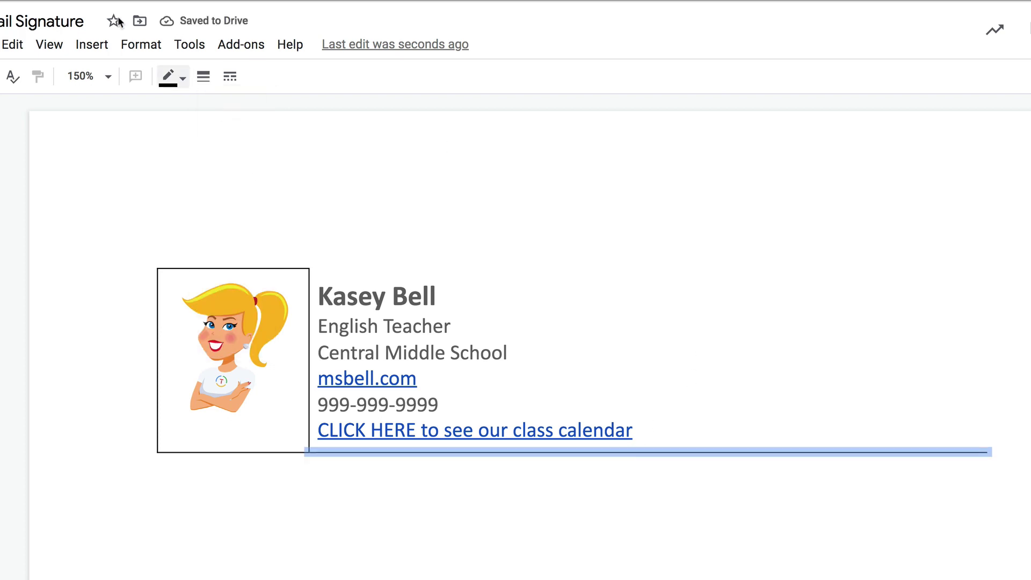
left_click(204, 78)
left_click(232, 109)
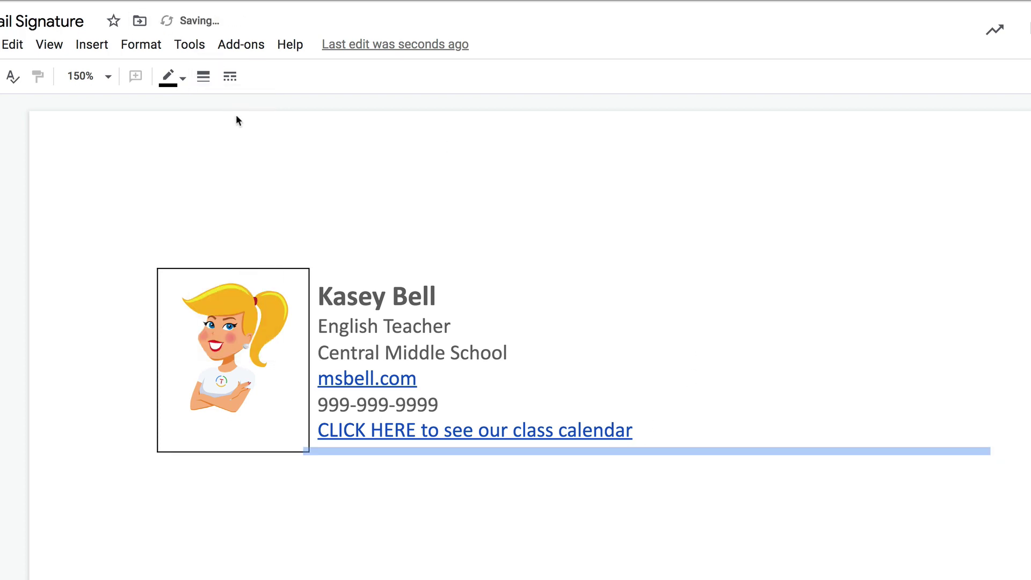
left_click(308, 344)
left_click(204, 77)
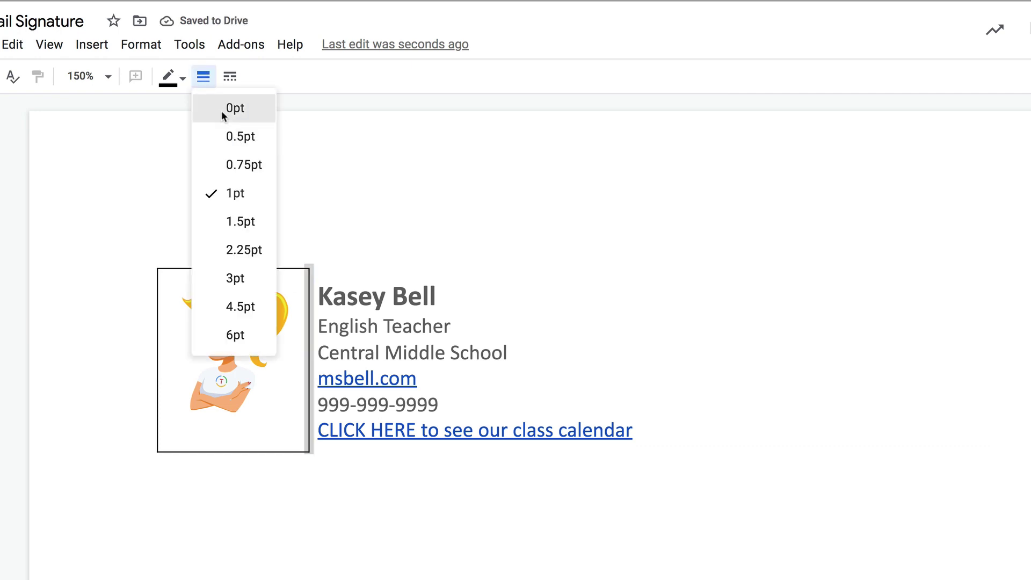
left_click(226, 109)
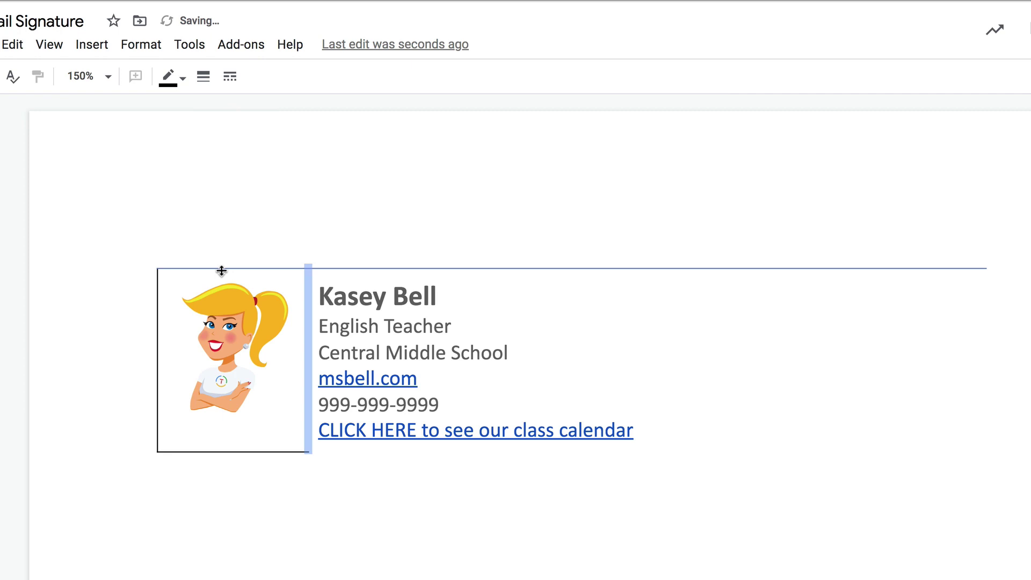
Set the remaining top, bottom and left borders around the avatar to 0pt.
left_click(221, 268)
left_click(204, 76)
left_click(220, 108)
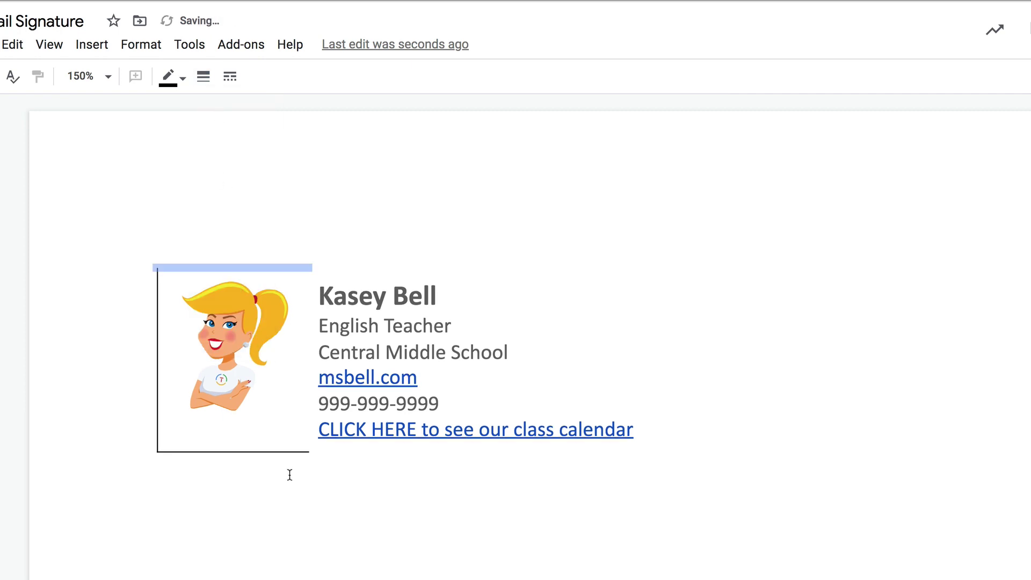
left_click(266, 452)
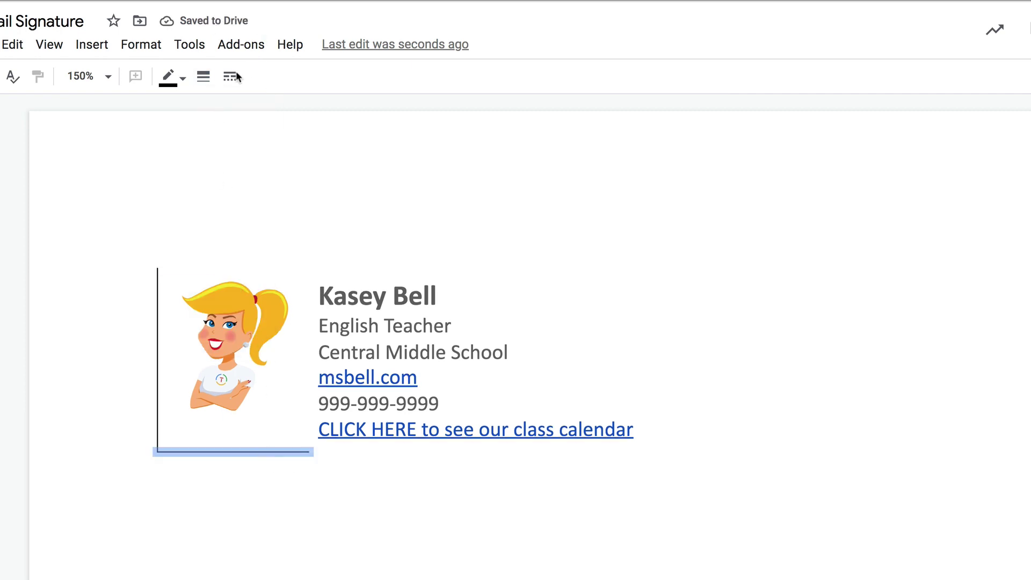
left_click(203, 77)
left_click(219, 109)
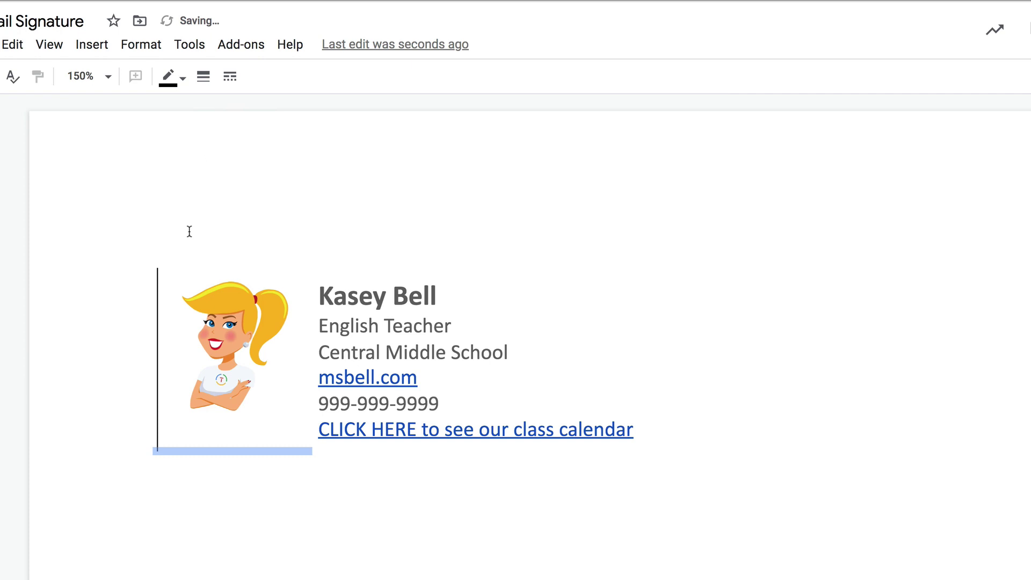
left_click(157, 303)
left_click(204, 77)
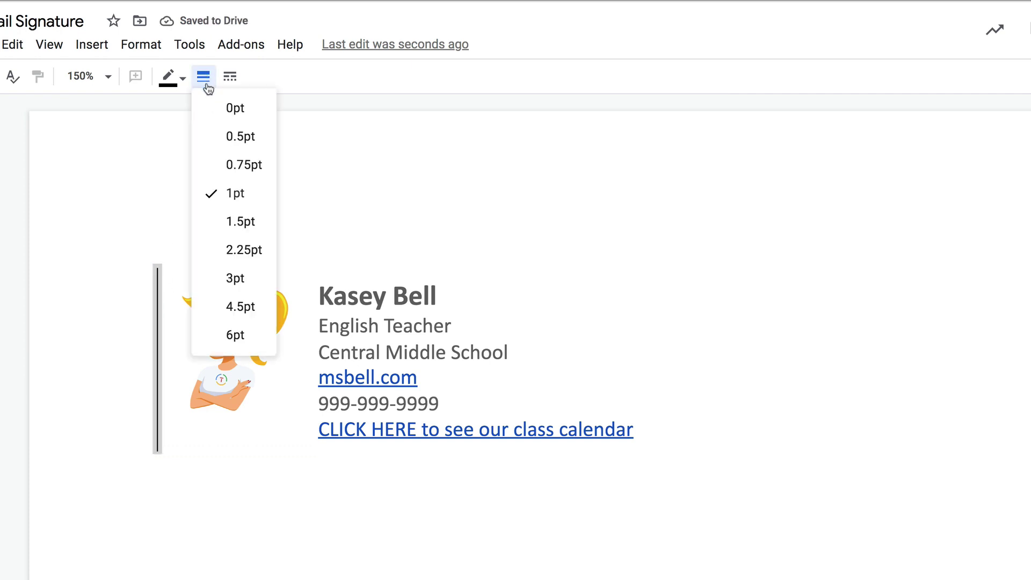
left_click(224, 109)
left_click(268, 380)
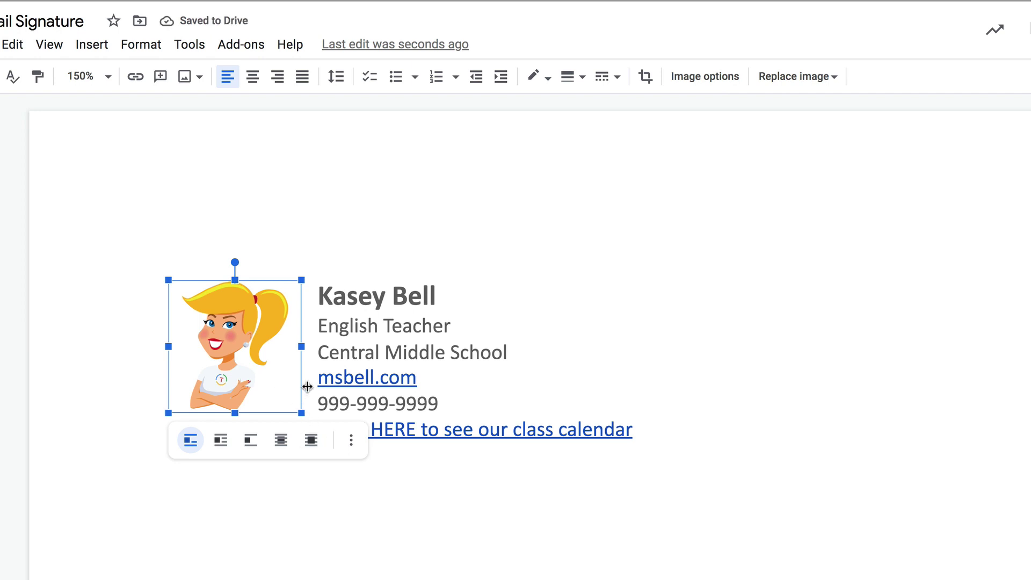
Widen the avatar column to enlarge the picture, then select the entire signature table.
left_click_drag(311, 389, 328, 426)
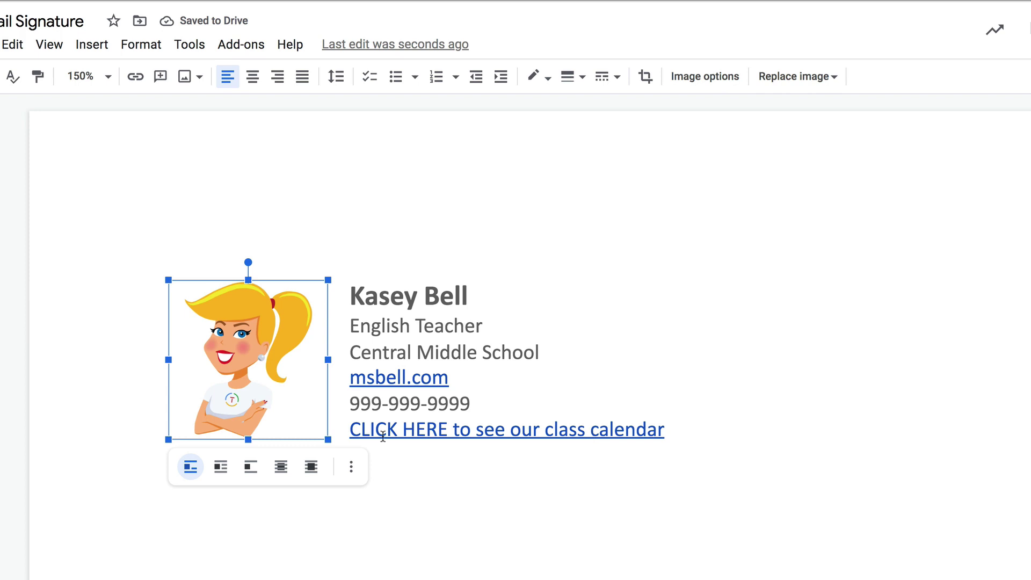
left_click(552, 554)
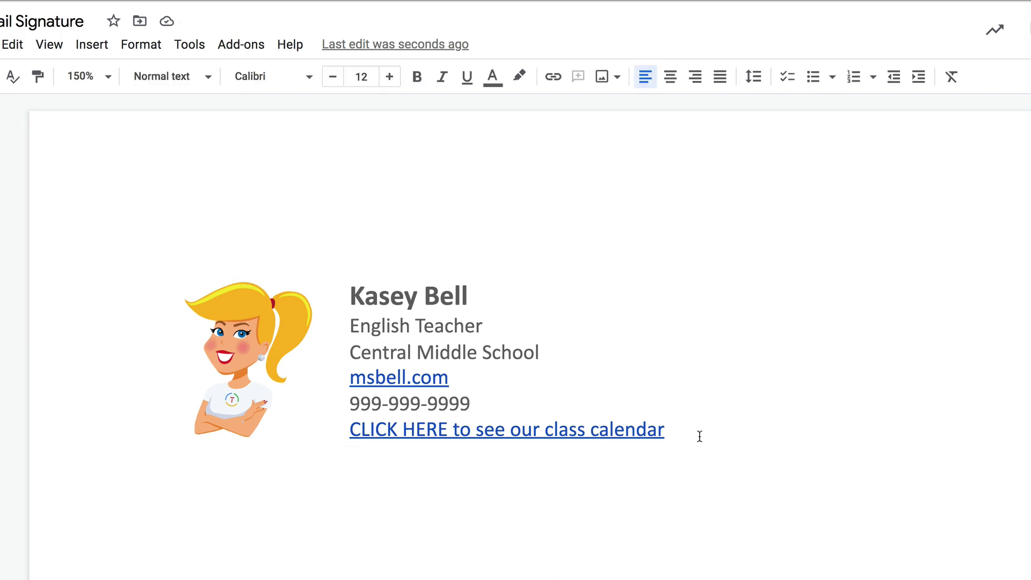
left_click_drag(699, 436, 144, 415)
key("ctrl+c")
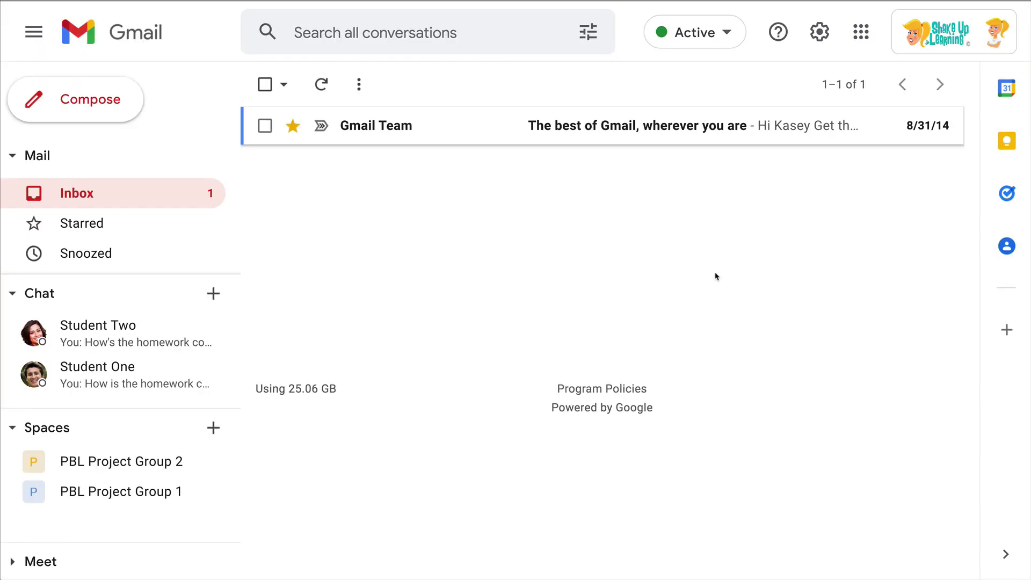
From Gmail's full settings, create a new signature named 'School'.
left_click(824, 38)
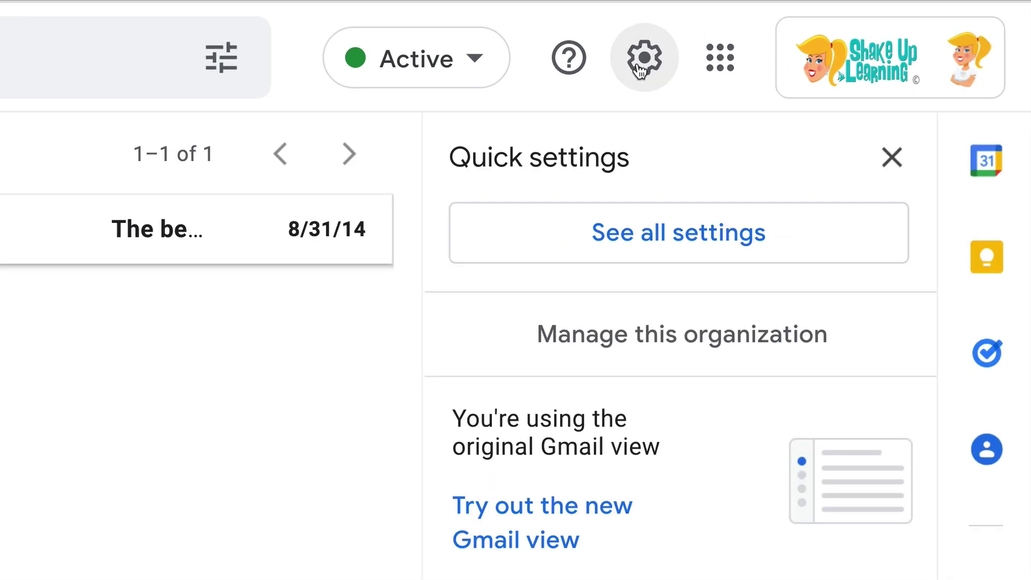
left_click(626, 253)
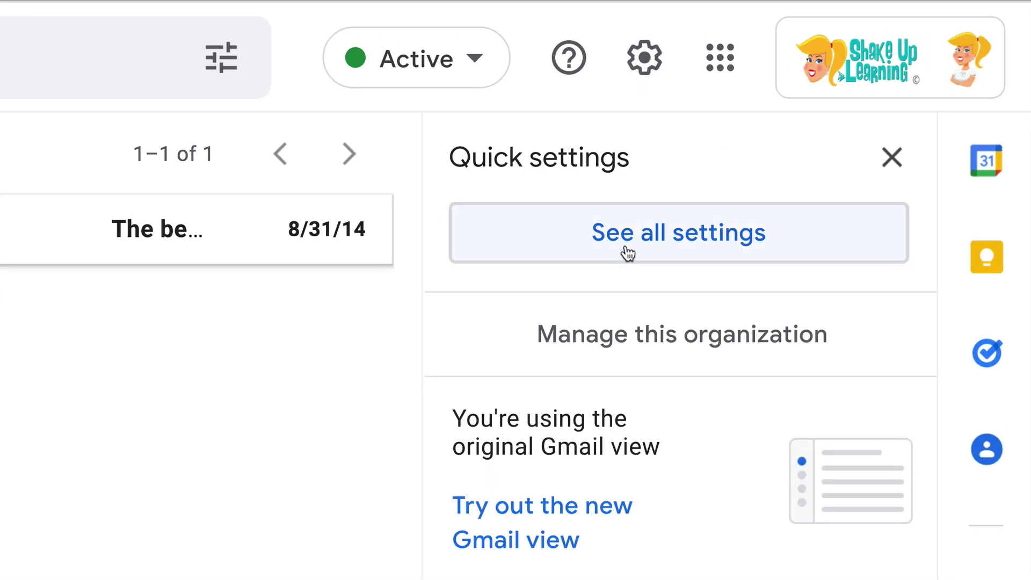
scroll(467, 421, "down", 10)
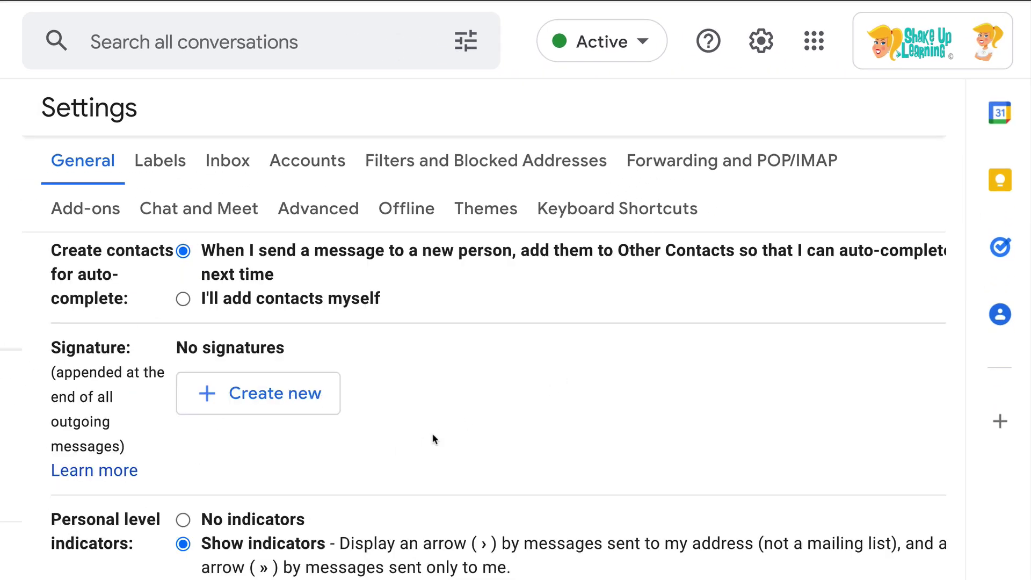
left_click(290, 407)
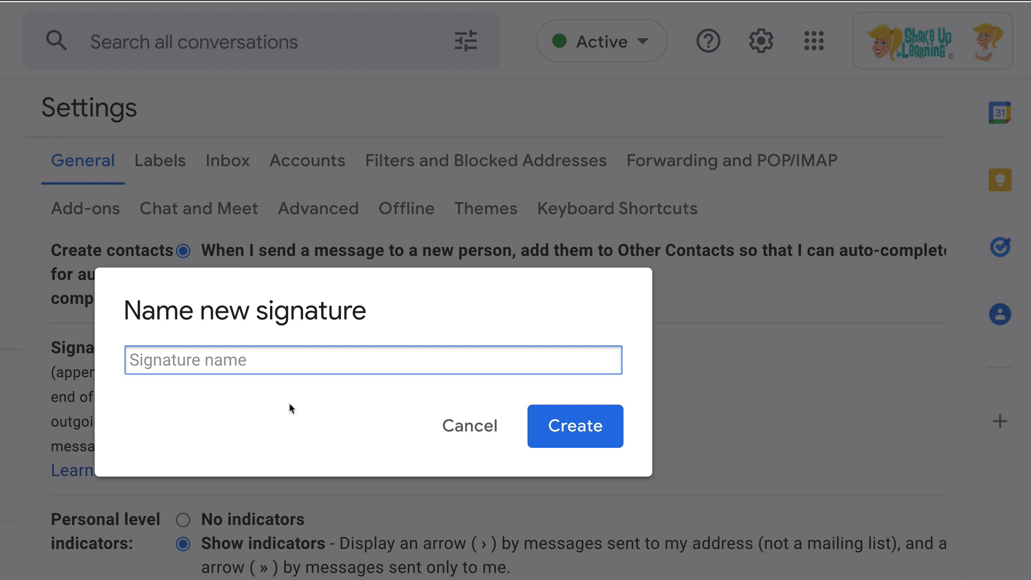
type("School")
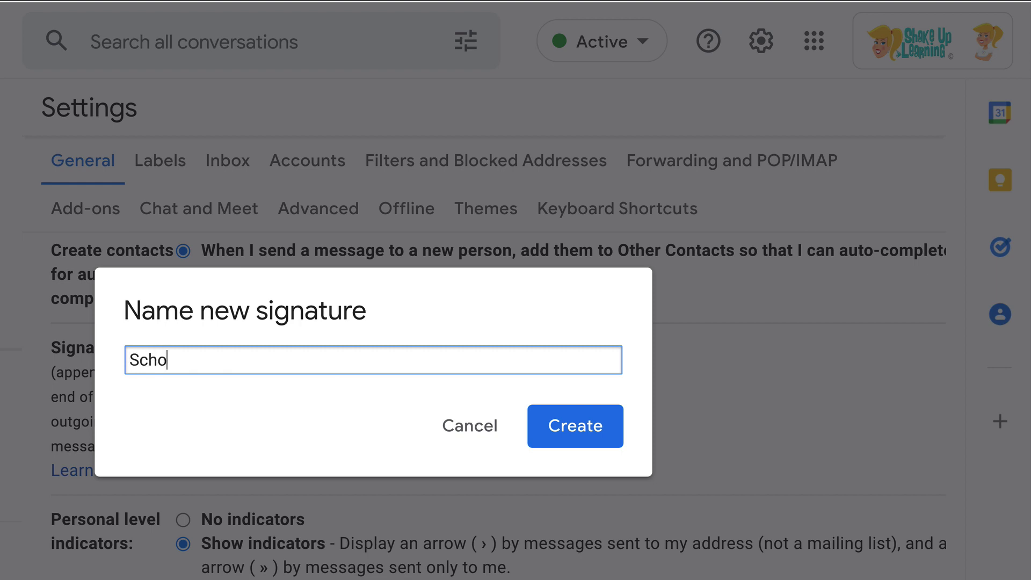
left_click(601, 424)
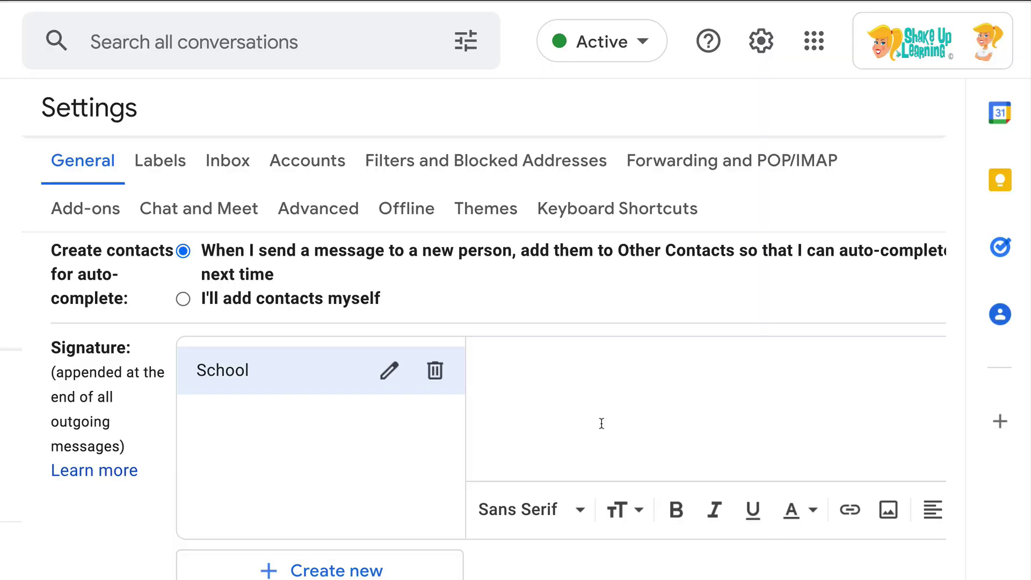
Paste the copied avatar-and-contact table into the School signature editor.
left_click(530, 364)
left_click(595, 381)
key("ctrl+v")
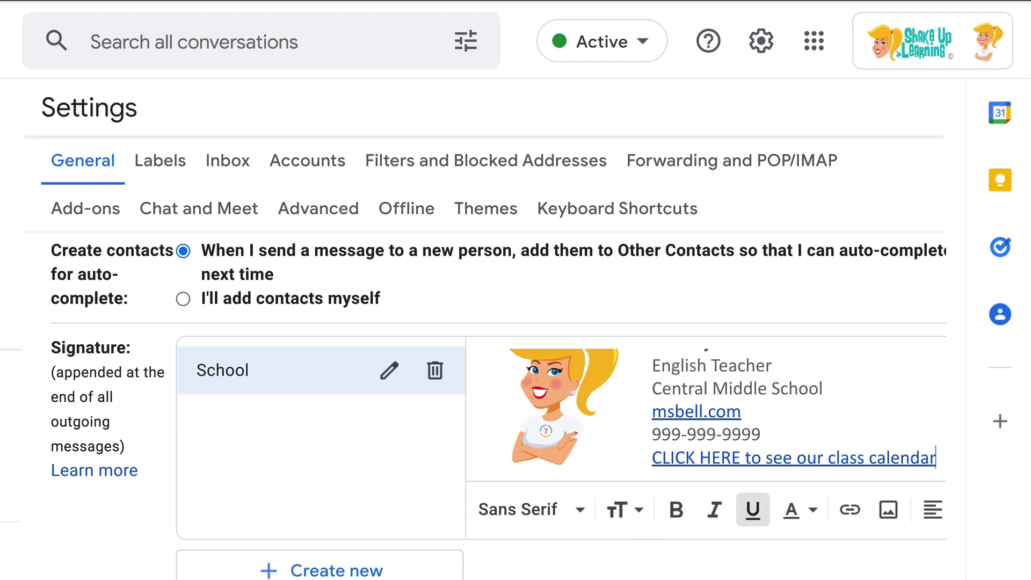
scroll(401, 531, "down", 3)
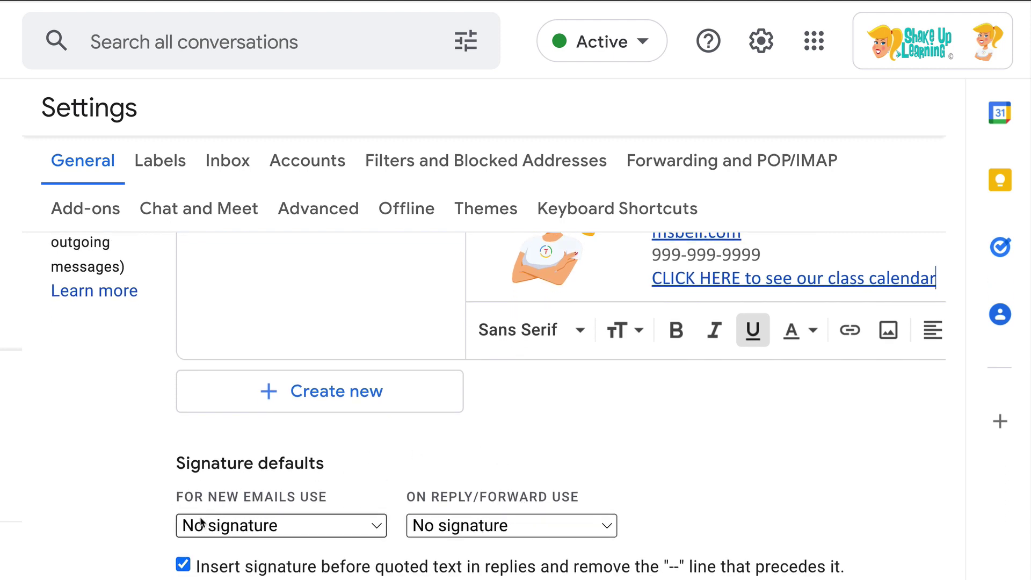
Use School for new emails, keep No signature for replies and forwards, and save changes.
left_click(376, 525)
left_click(365, 551)
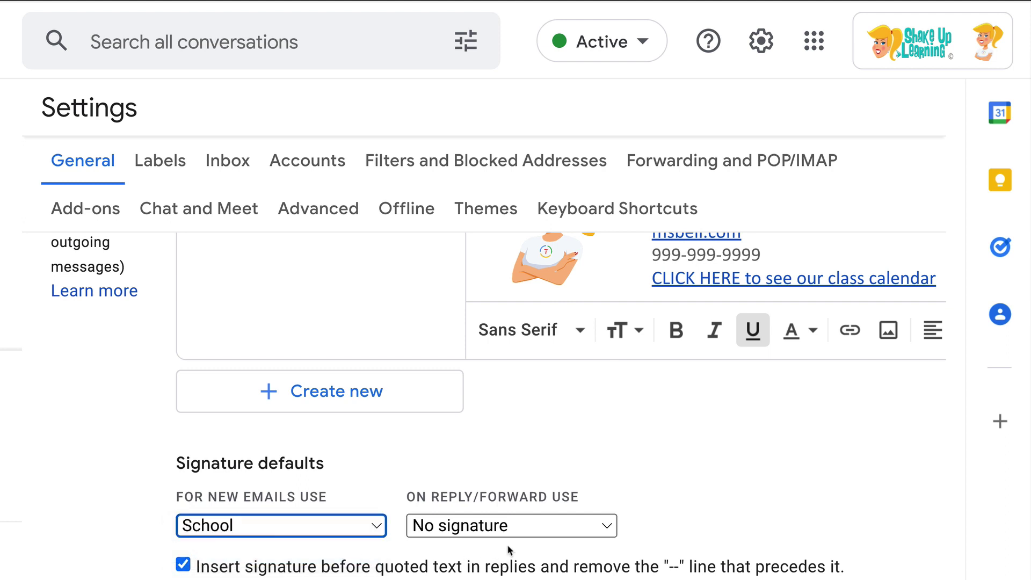
left_click(472, 530)
left_click(473, 530)
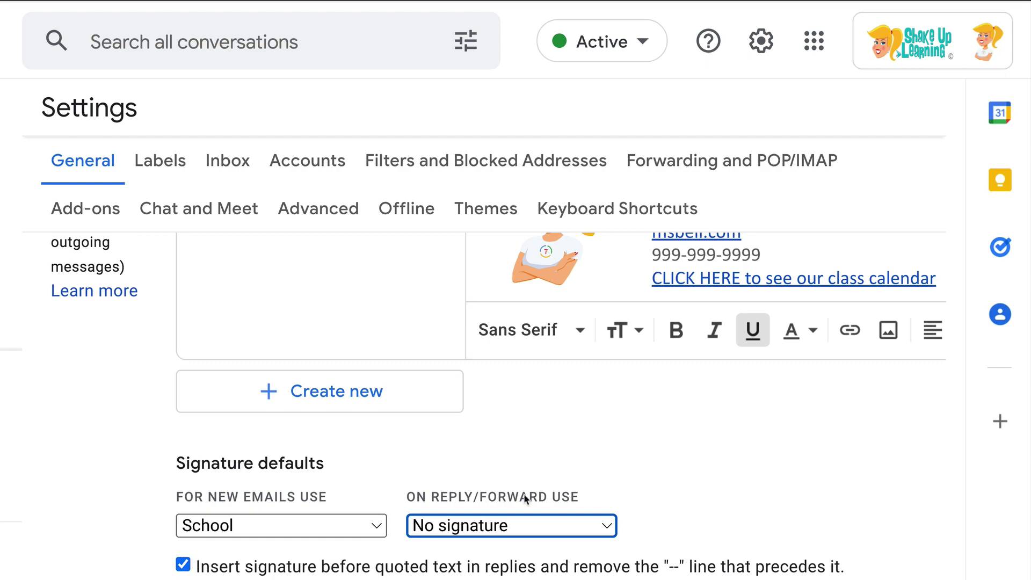
scroll(805, 531, "down", 10)
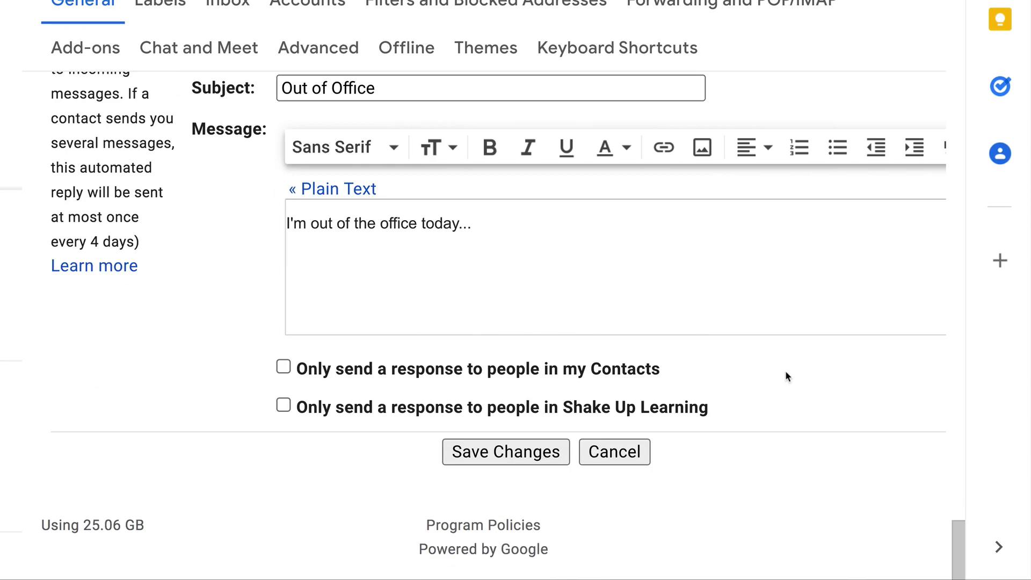
left_click(559, 451)
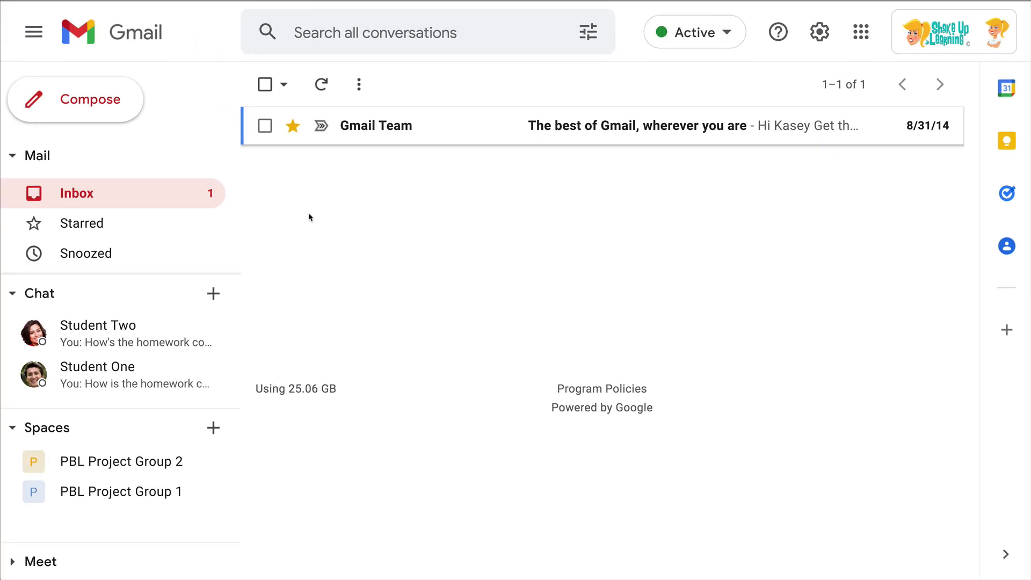
Compose a new message to preview the School signature.
left_click(110, 111)
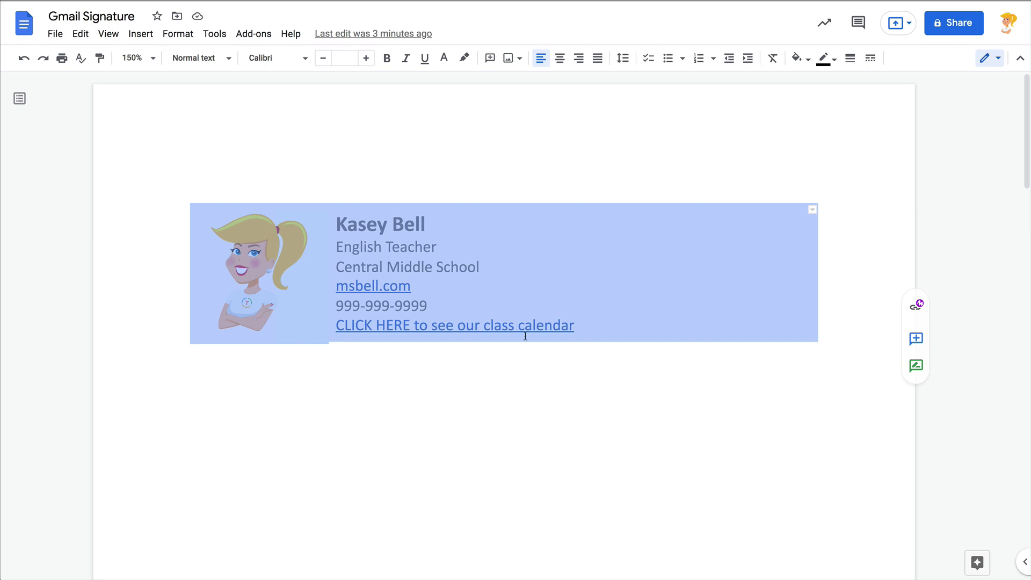
left_click(674, 329)
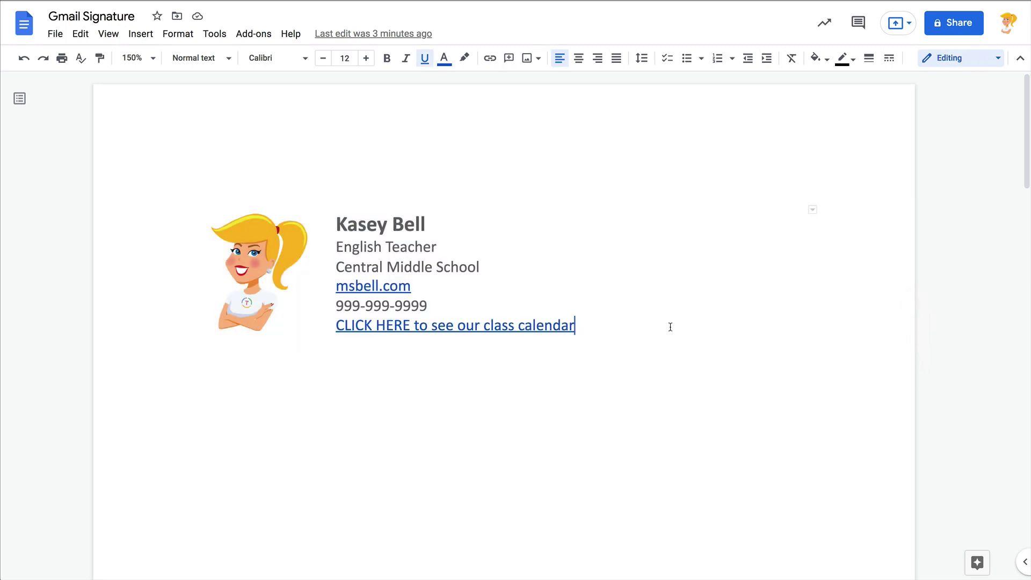